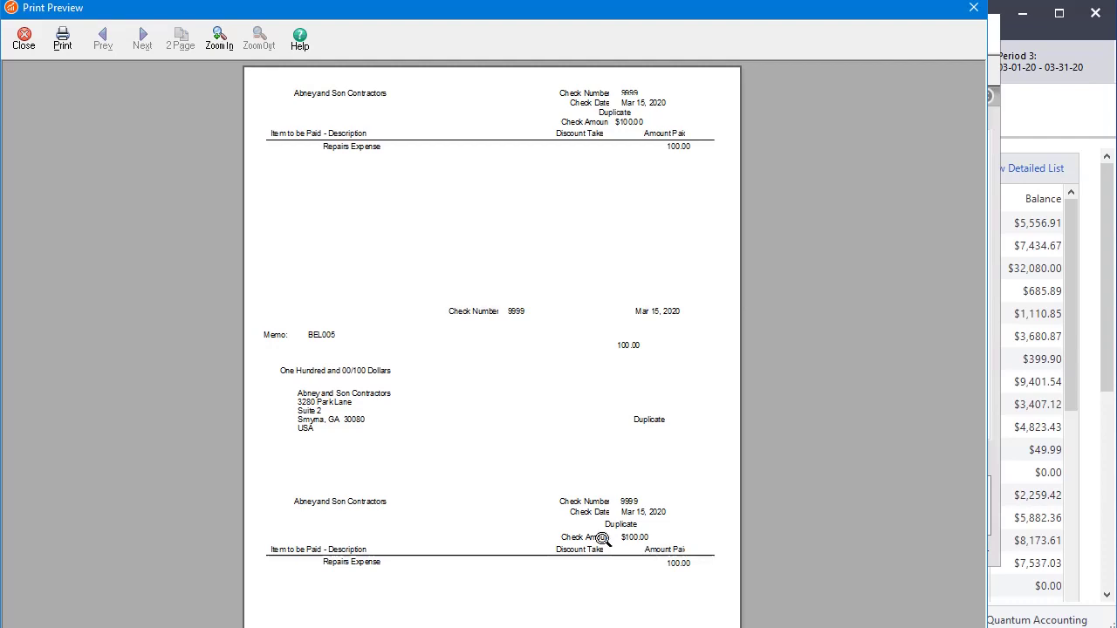
- Close the check print preview to return to the ABNEY payment
{"action": "left_click", "coordinate": [24, 39]}
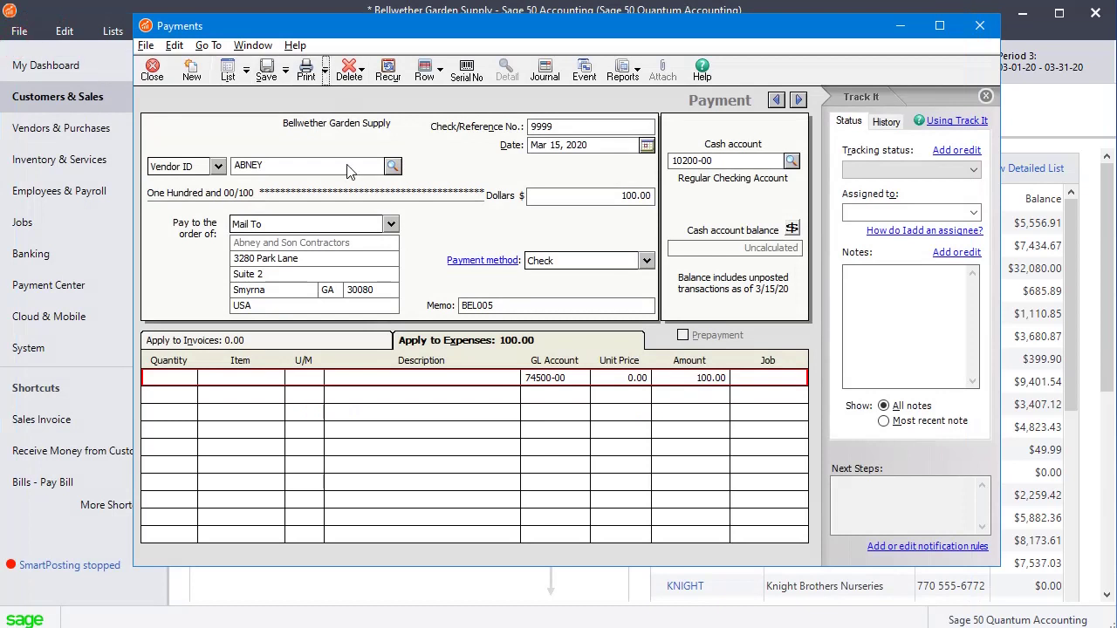
- Clear the payment's check number 9999 and preview the check with 9999 as first check number
{"action": "double_click", "coordinate": [569, 127]}
{"action": "key", "text": "BackSpace"}
{"action": "left_click", "coordinate": [324, 72]}
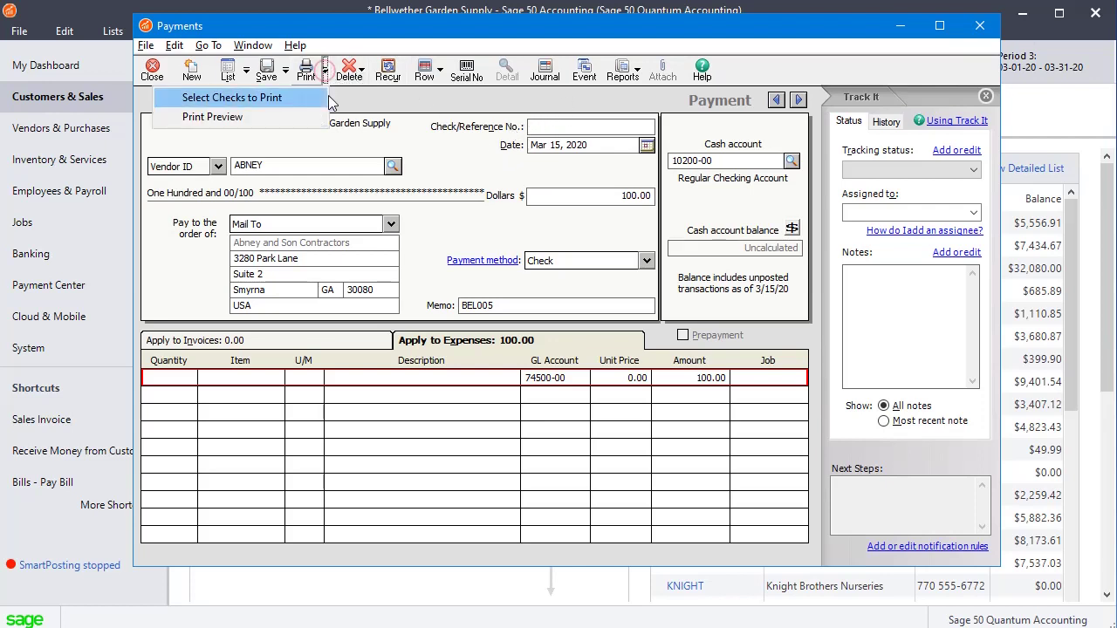
{"action": "left_click", "coordinate": [274, 118]}
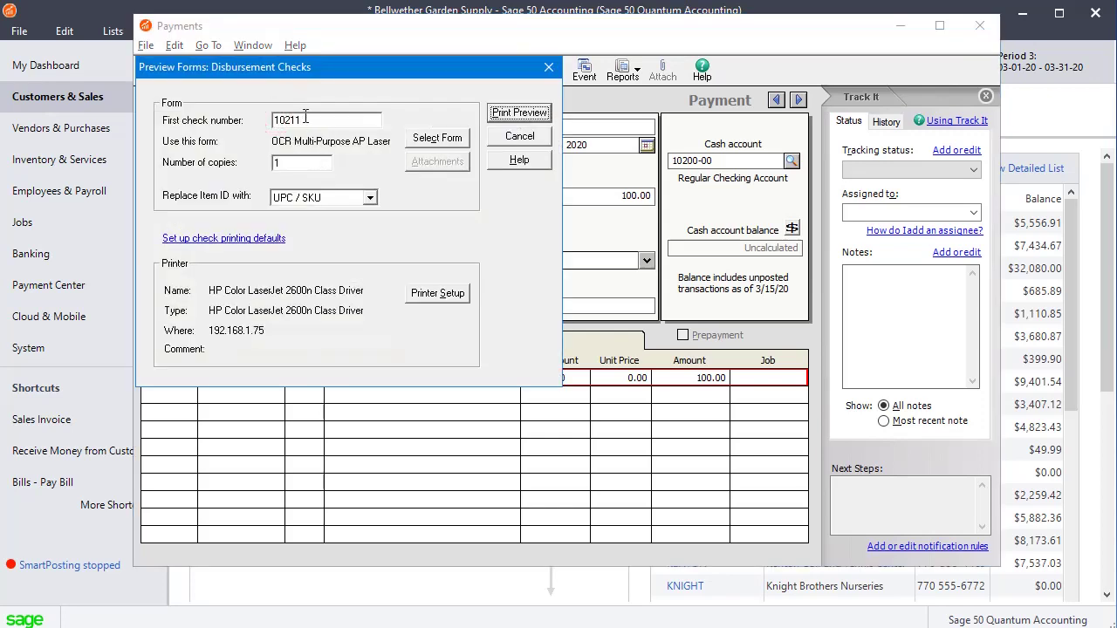
{"action": "double_click", "coordinate": [299, 119]}
{"action": "type", "text": "9999"}
{"action": "left_click", "coordinate": [520, 113]}
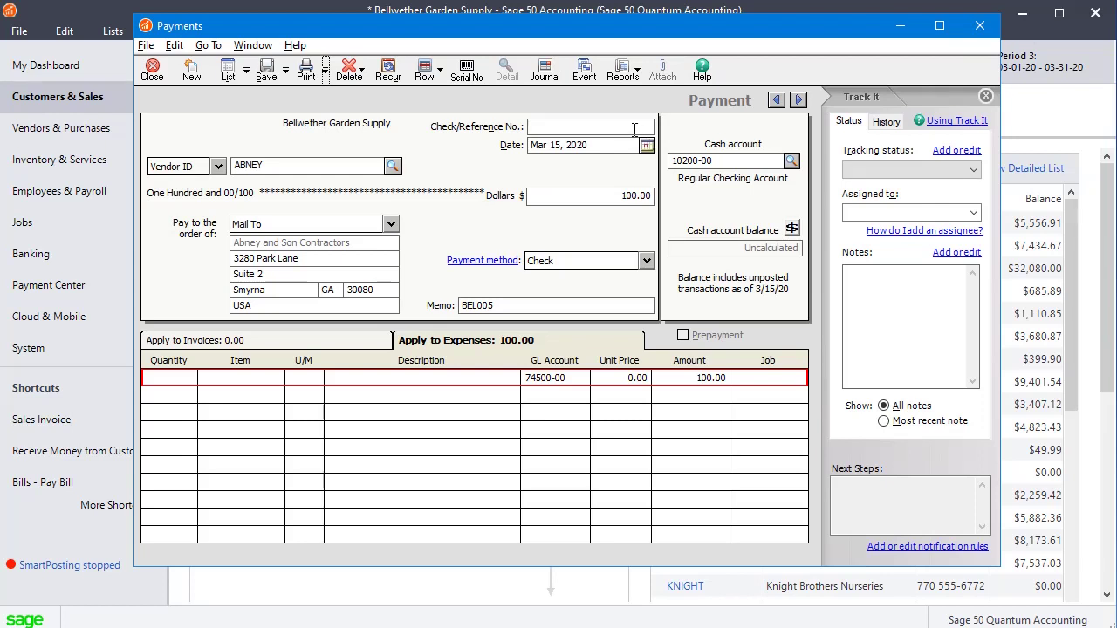
- Check the Print dialog's first check number (10211), then cancel back to the payment
{"action": "left_click", "coordinate": [628, 127]}
{"action": "left_click", "coordinate": [550, 128]}
{"action": "left_click", "coordinate": [307, 69]}
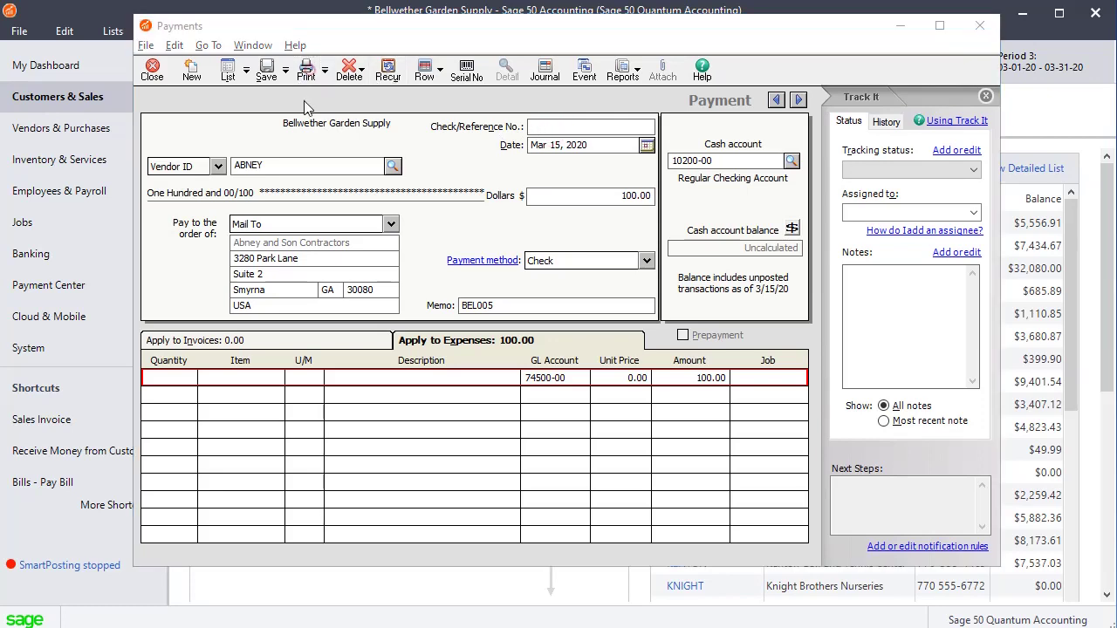
{"action": "double_click", "coordinate": [317, 121]}
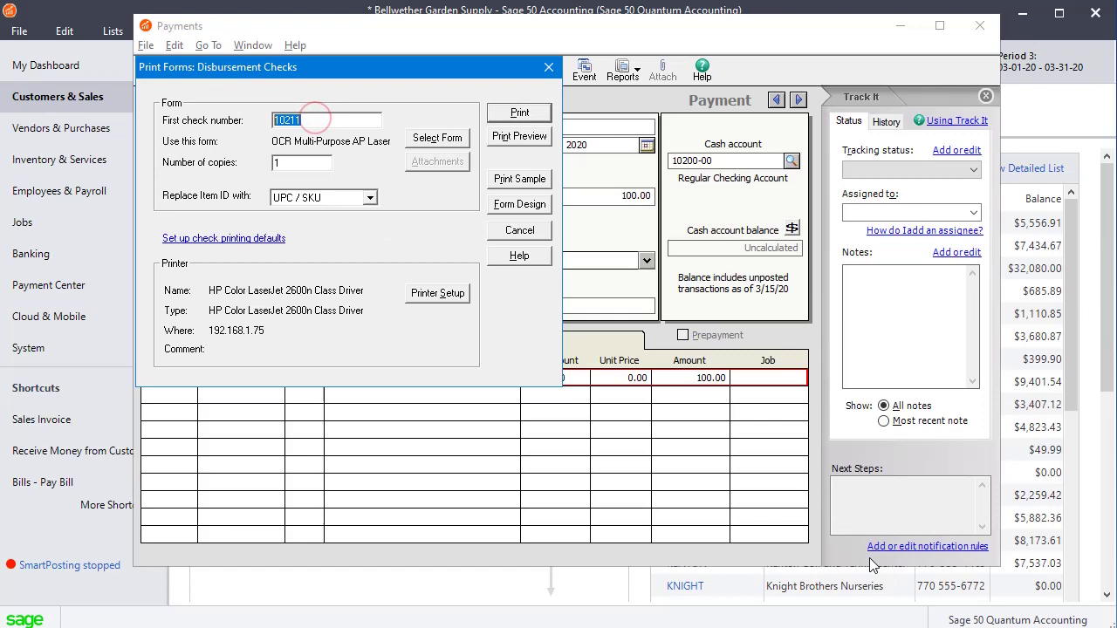
{"action": "left_click", "coordinate": [519, 230]}
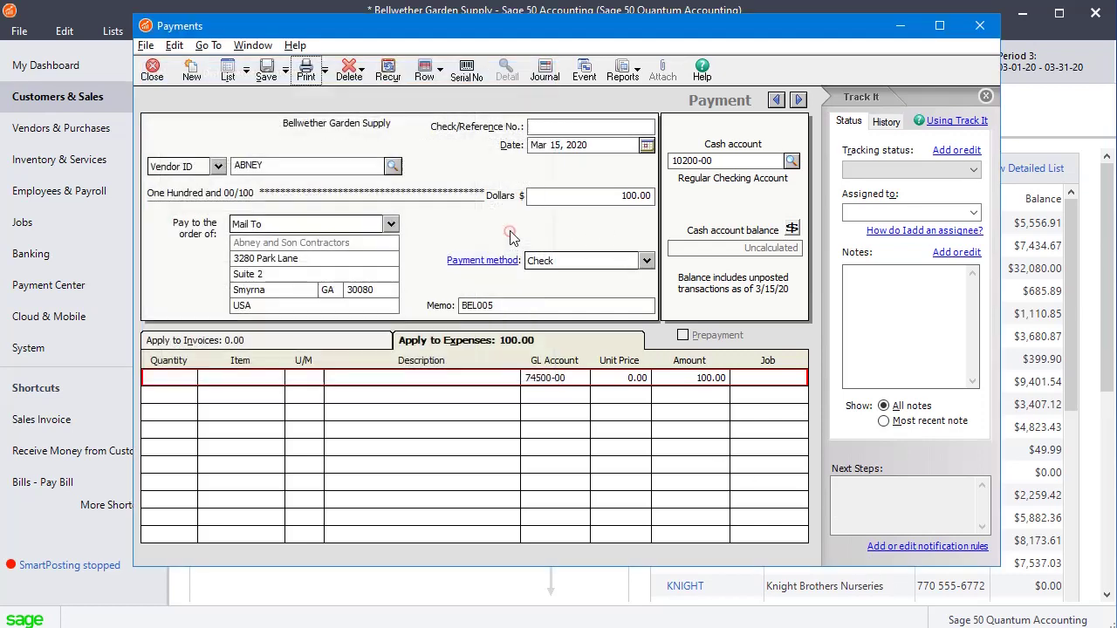
- Close the payment without saving and open the OCR Multi-Purpose AP Laser check form for customizing
{"action": "left_click", "coordinate": [151, 77]}
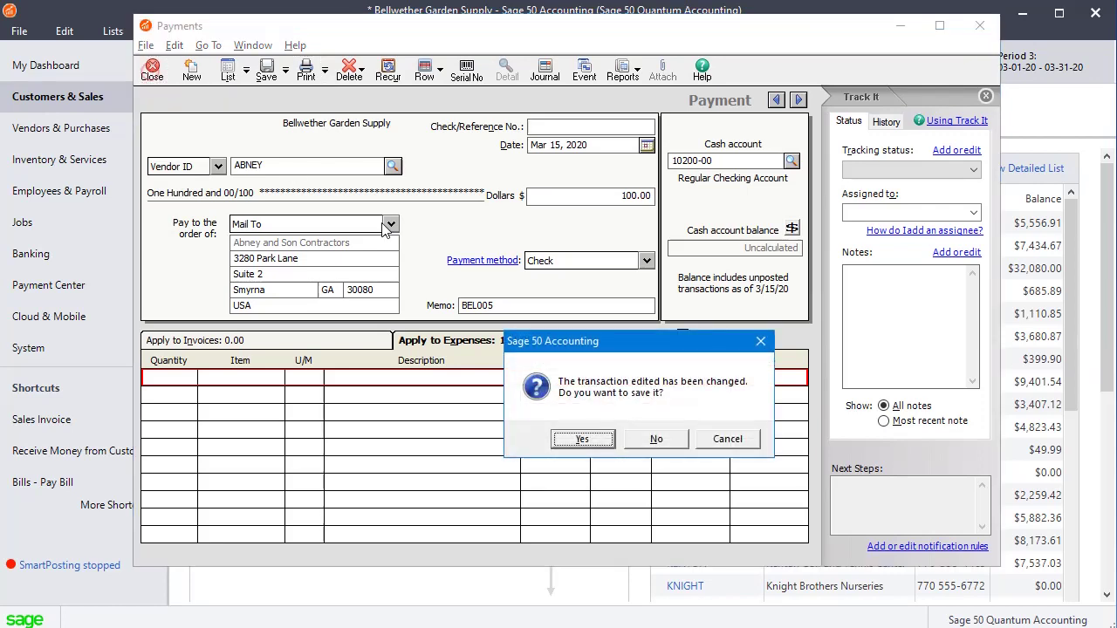
{"action": "left_click", "coordinate": [651, 441]}
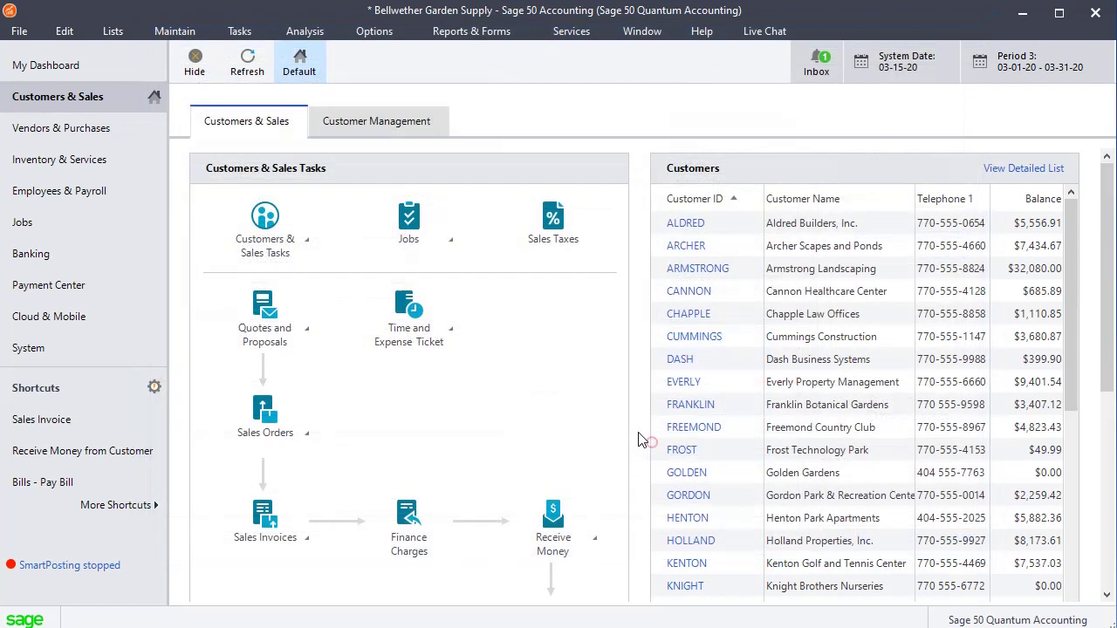
{"action": "left_click", "coordinate": [460, 32]}
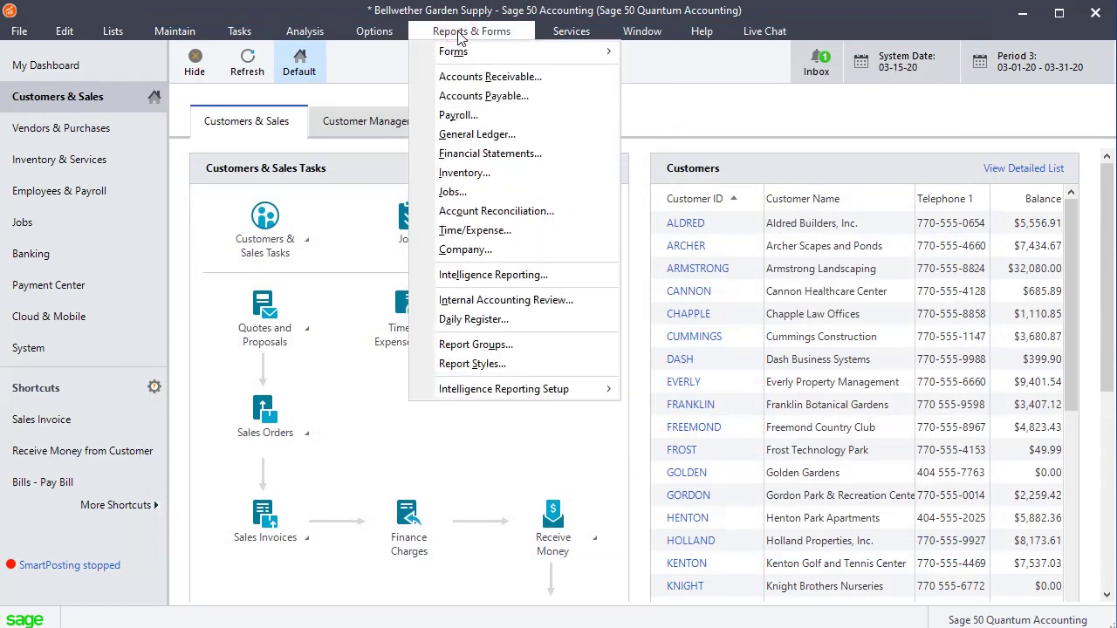
{"action": "mouse_move", "coordinate": [459, 49]}
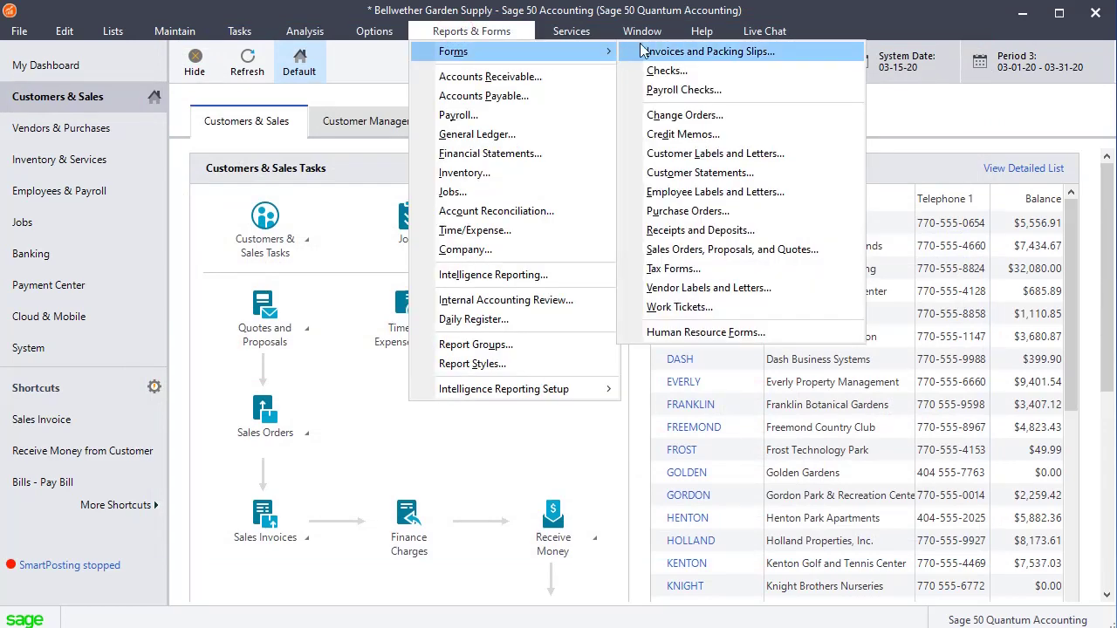
{"action": "left_click", "coordinate": [679, 75]}
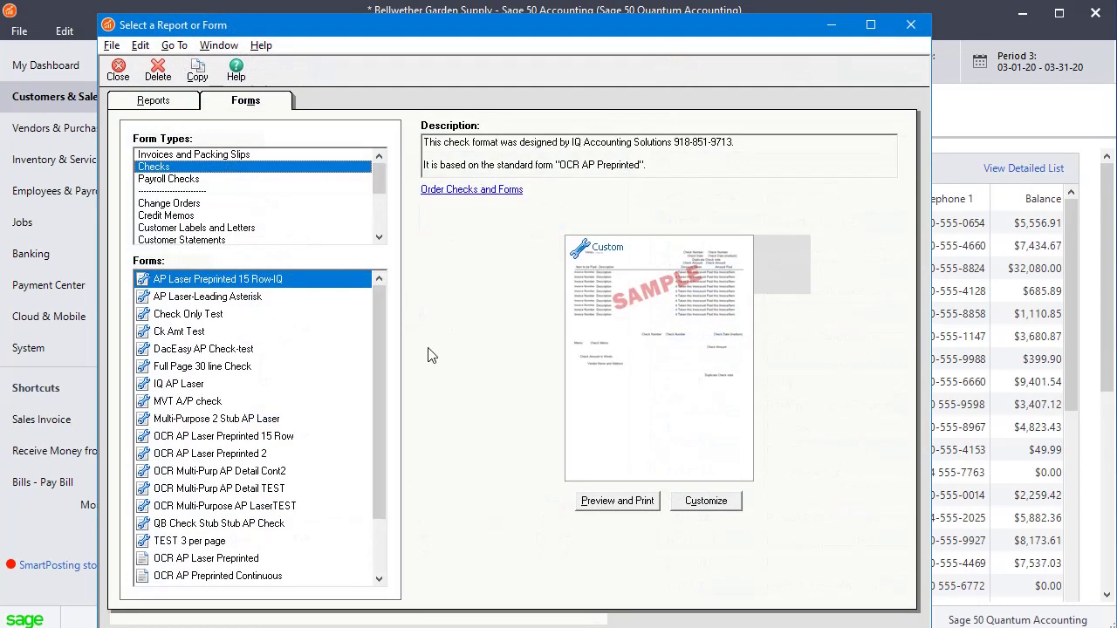
{"action": "left_click_drag", "start_coordinate": [386, 302], "coordinate": [389, 451]}
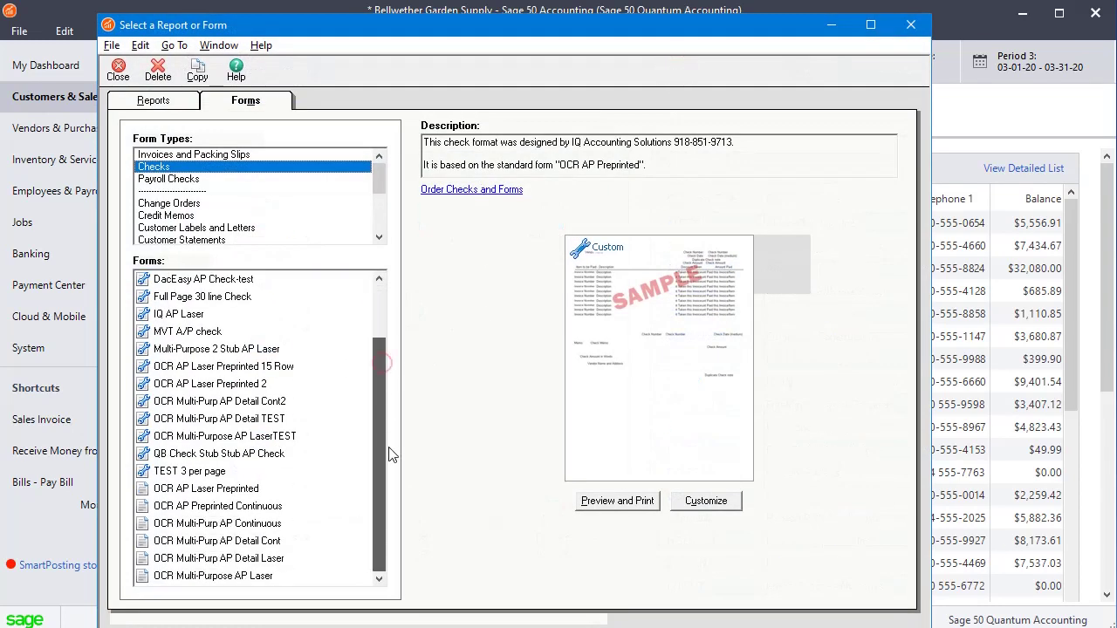
{"action": "left_click", "coordinate": [227, 578]}
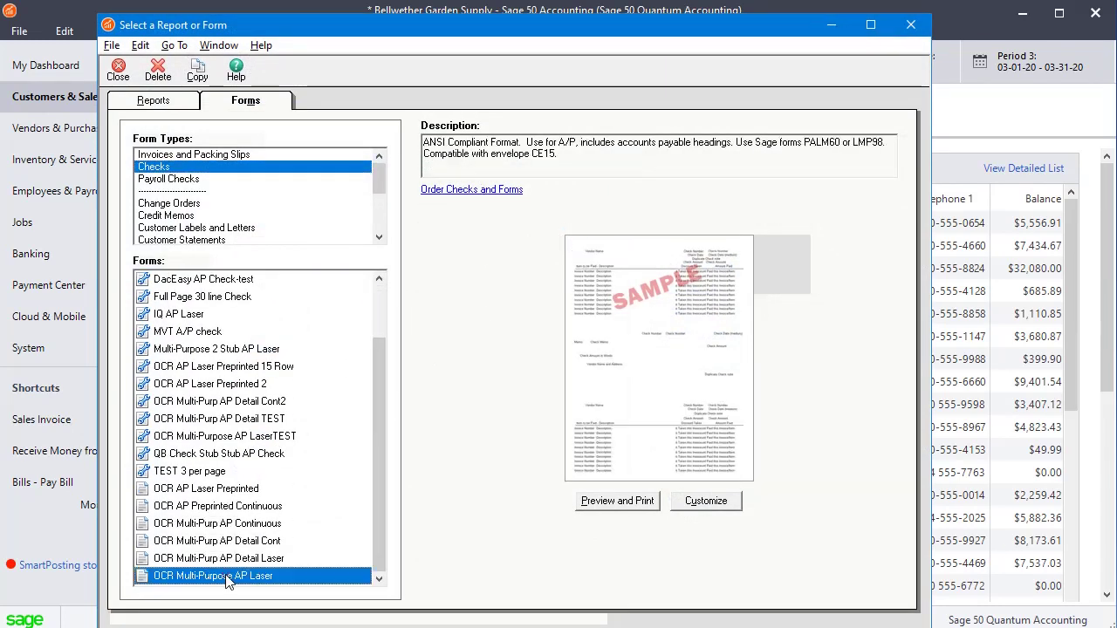
{"action": "left_click", "coordinate": [707, 502]}
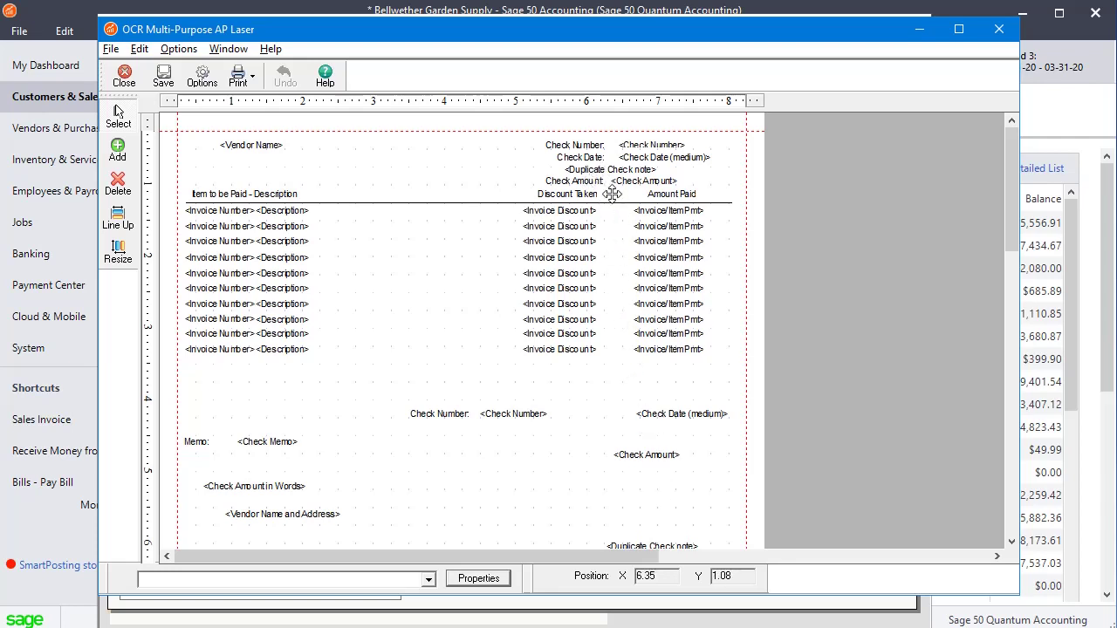
- Delete the Duplicate Check note fields at the top, beside the vendor address, and on the bottom stub
{"action": "left_click", "coordinate": [604, 172]}
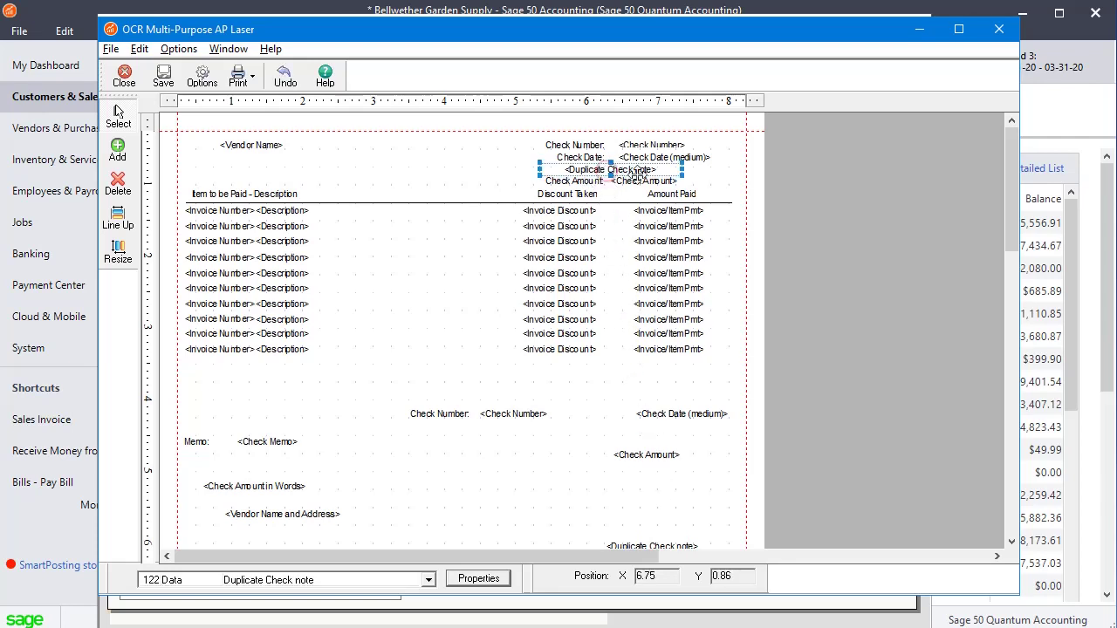
{"action": "right_click", "coordinate": [655, 170]}
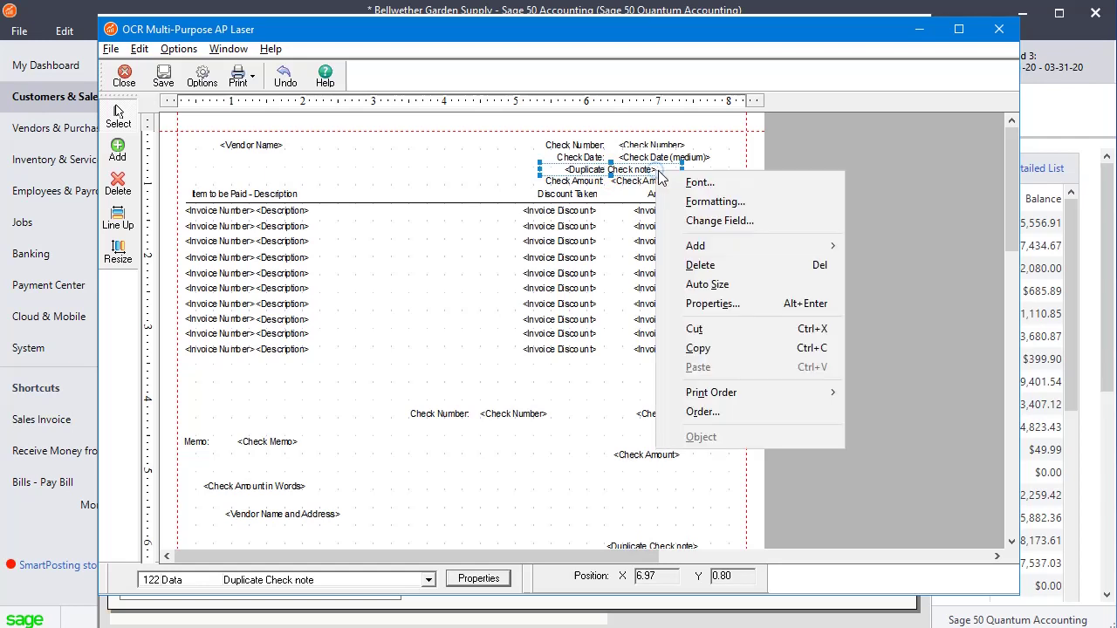
{"action": "left_click", "coordinate": [694, 265]}
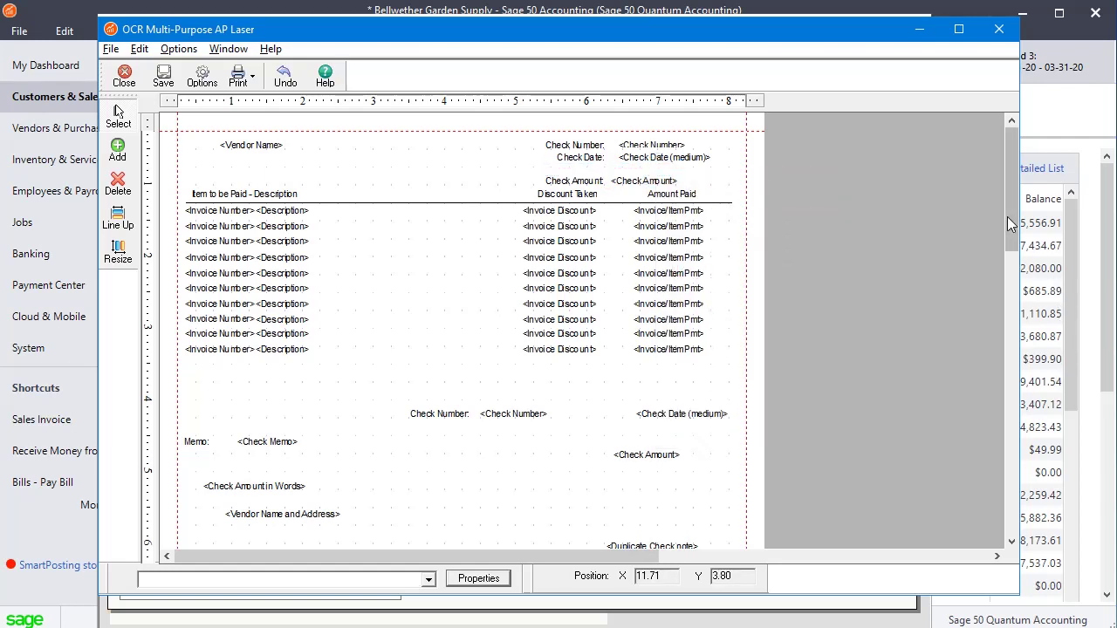
{"action": "left_click_drag", "start_coordinate": [1010, 224], "coordinate": [1012, 323]}
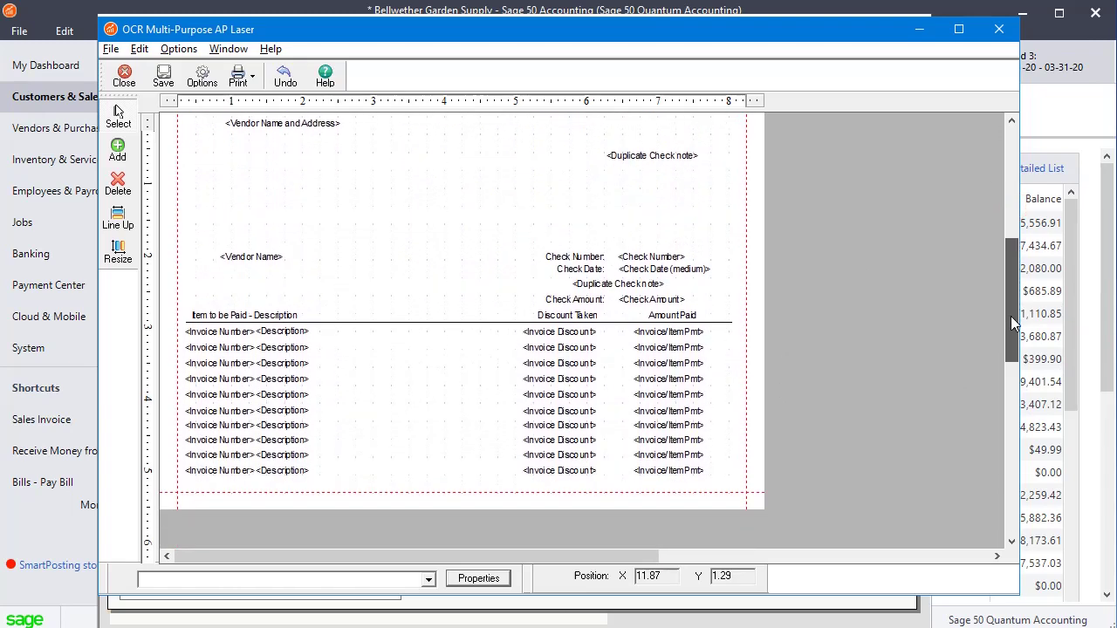
{"action": "left_click", "coordinate": [663, 161]}
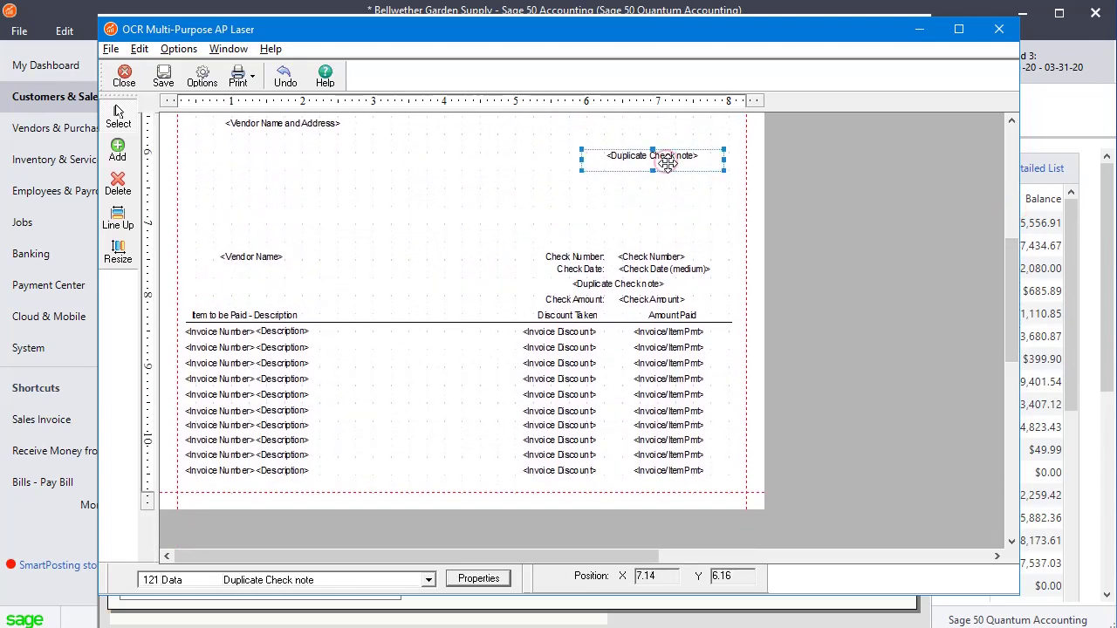
{"action": "right_click", "coordinate": [668, 164]}
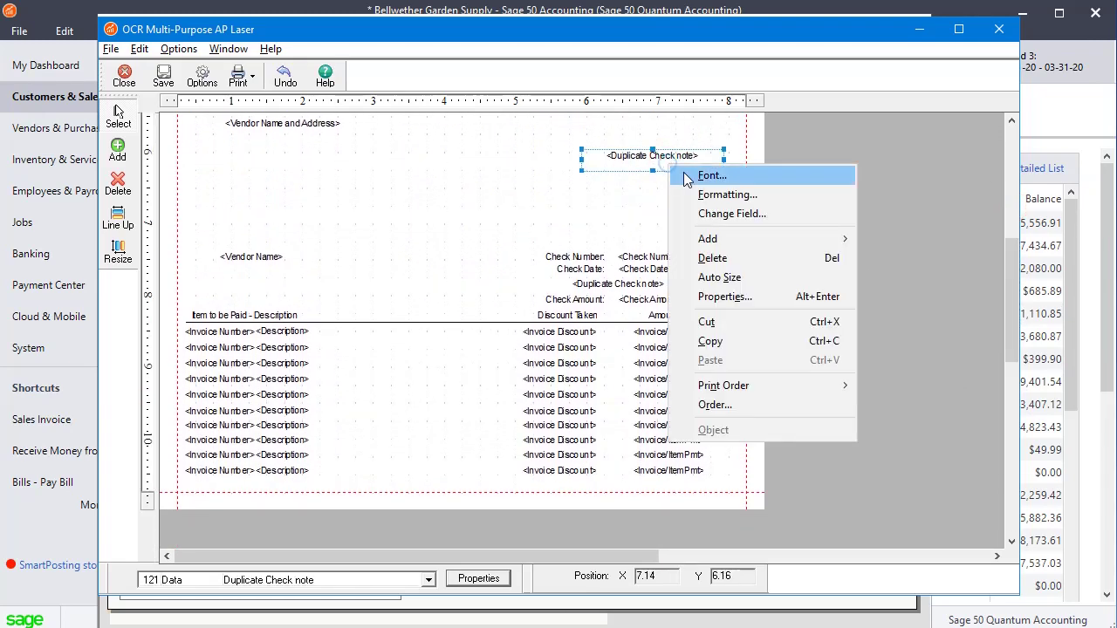
{"action": "left_click", "coordinate": [713, 258]}
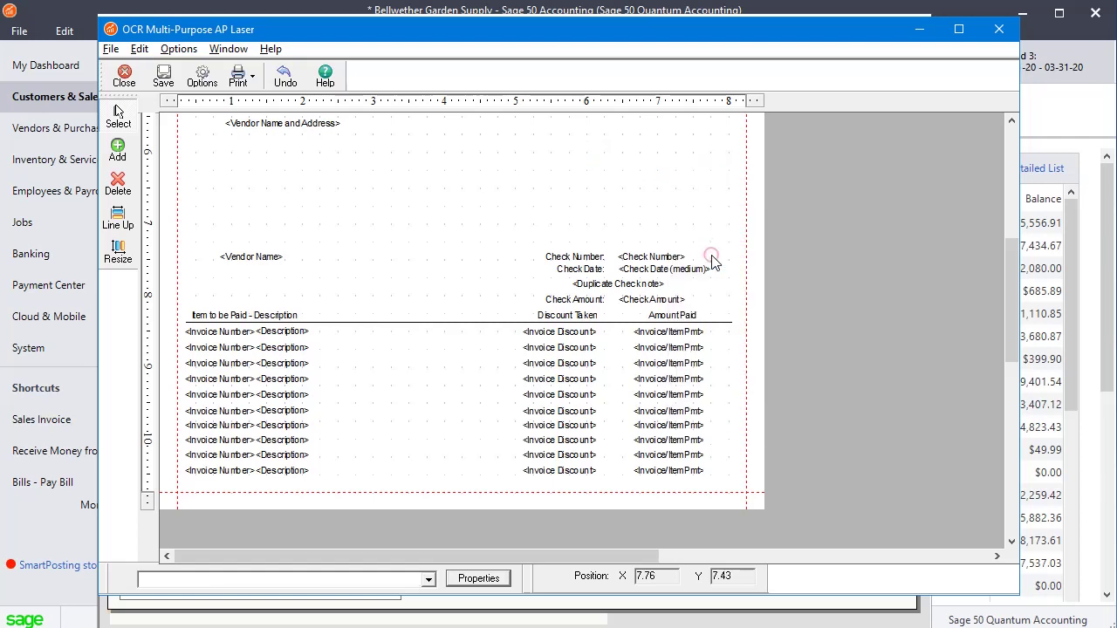
{"action": "left_click", "coordinate": [630, 287]}
{"action": "right_click", "coordinate": [617, 287]}
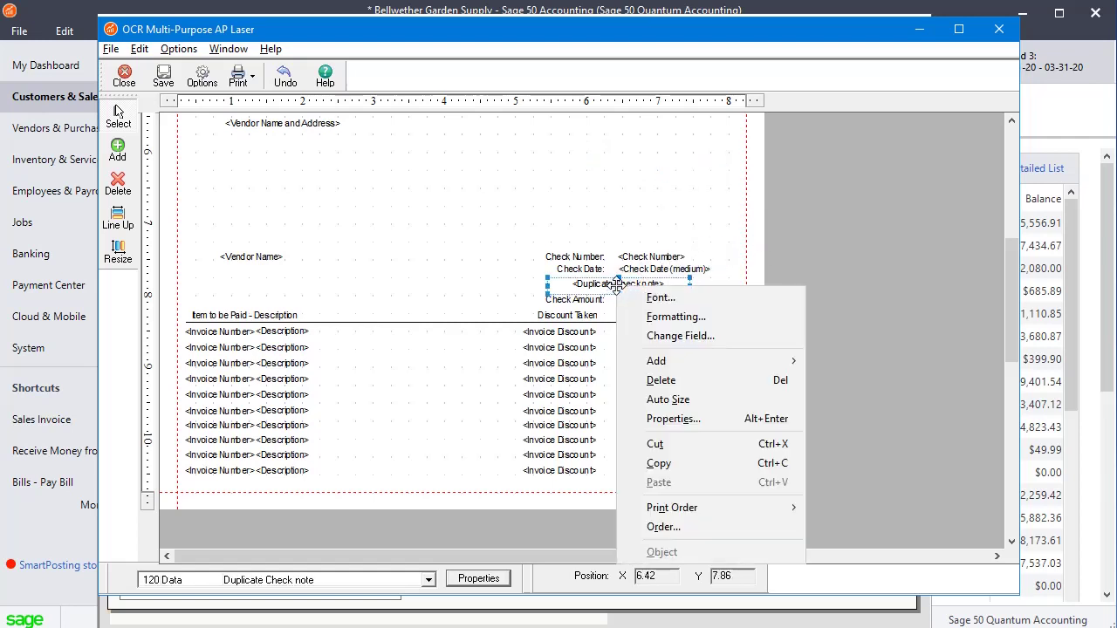
{"action": "left_click", "coordinate": [672, 382]}
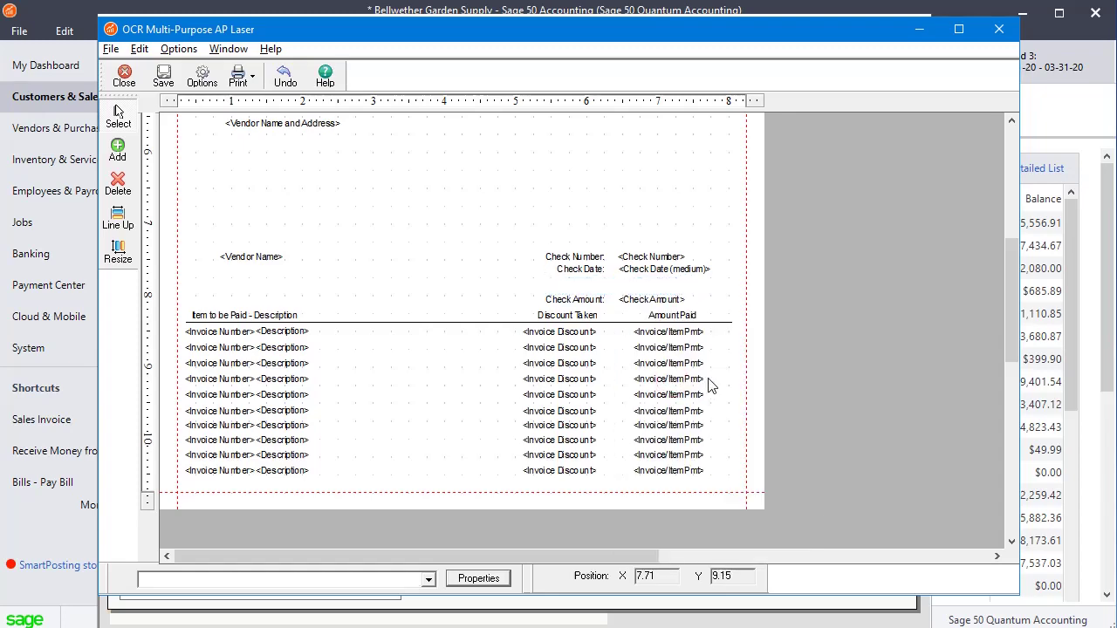
- Save the edited form and select the 'OCR Multi-Purpose AP Laser' text in Form Name
{"action": "left_click", "coordinate": [164, 79]}
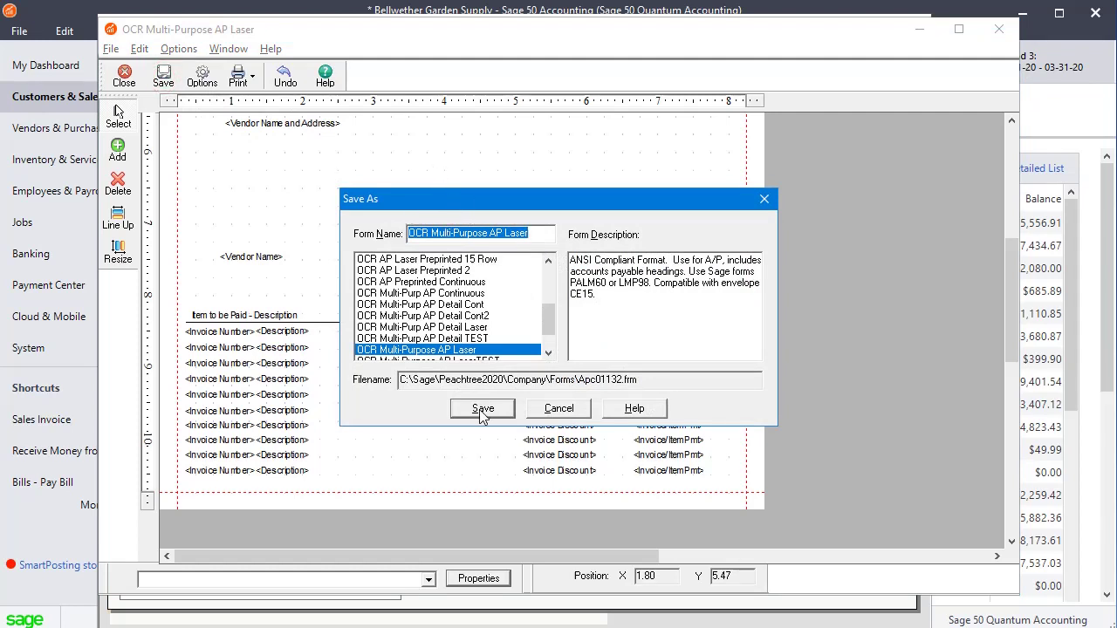
{"action": "left_click", "coordinate": [417, 232]}
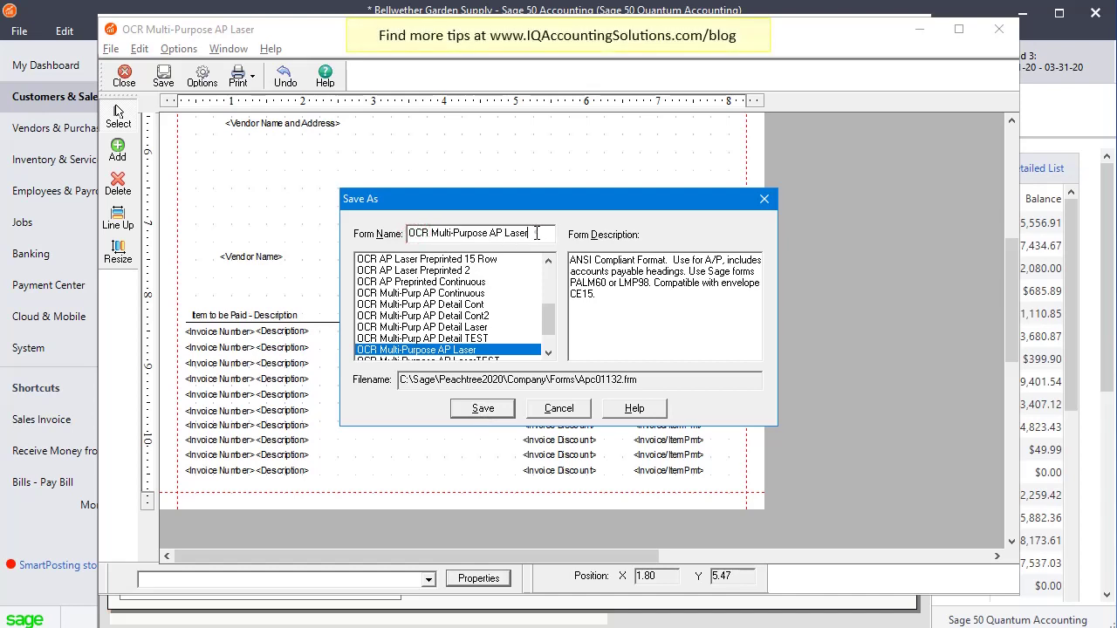
{"action": "left_click_drag", "start_coordinate": [537, 233], "coordinate": [408, 233]}
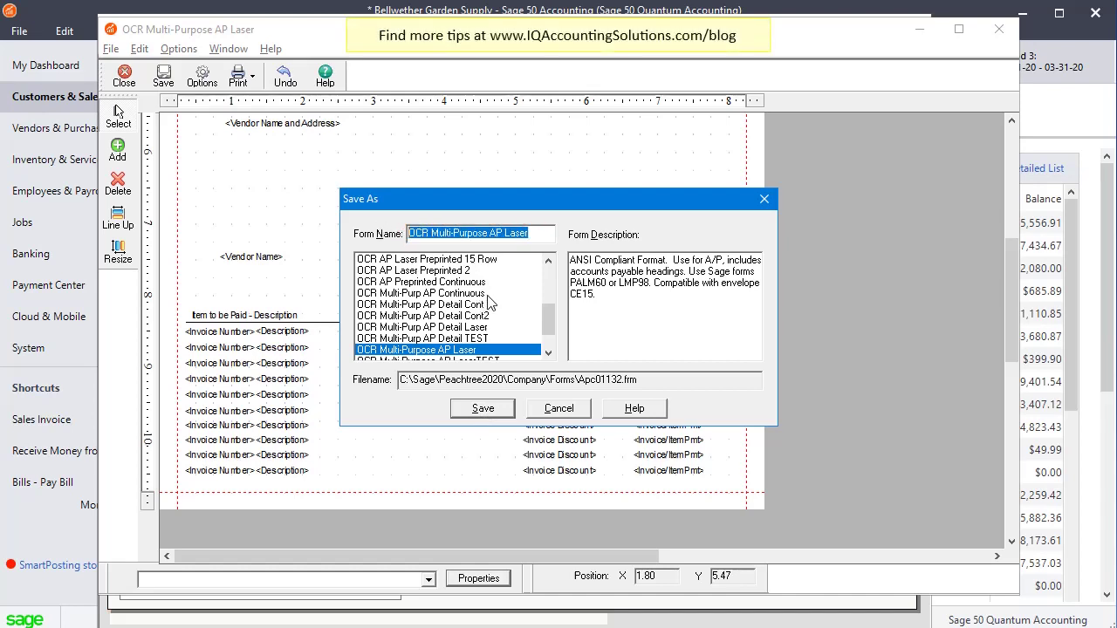